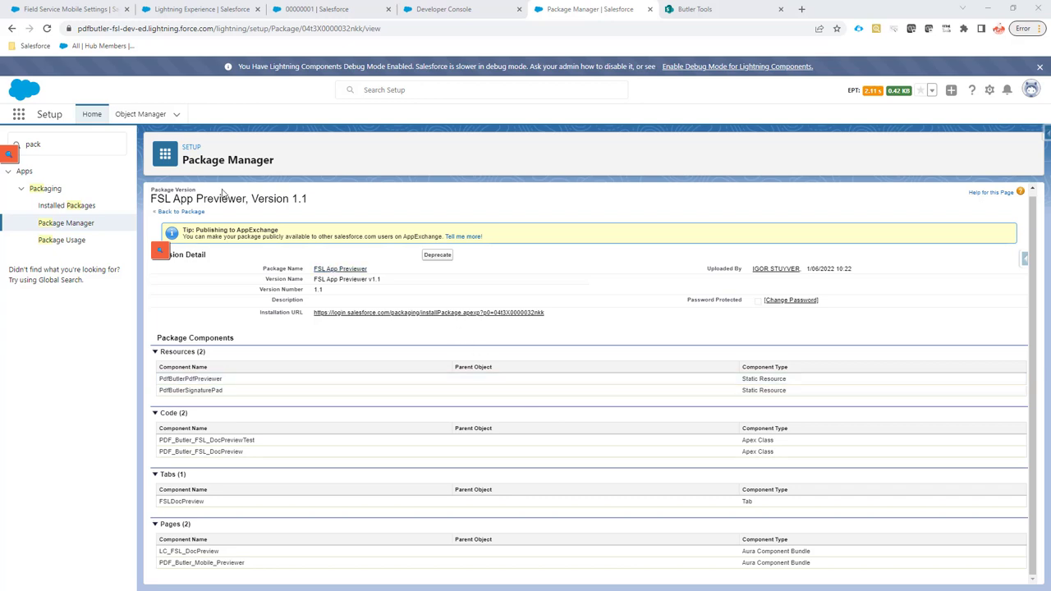
- Highlight the FSL App Previewer package name and the FSLDocPreview tab component
left_click(152, 198)
left_click_drag(152, 198, 229, 198)
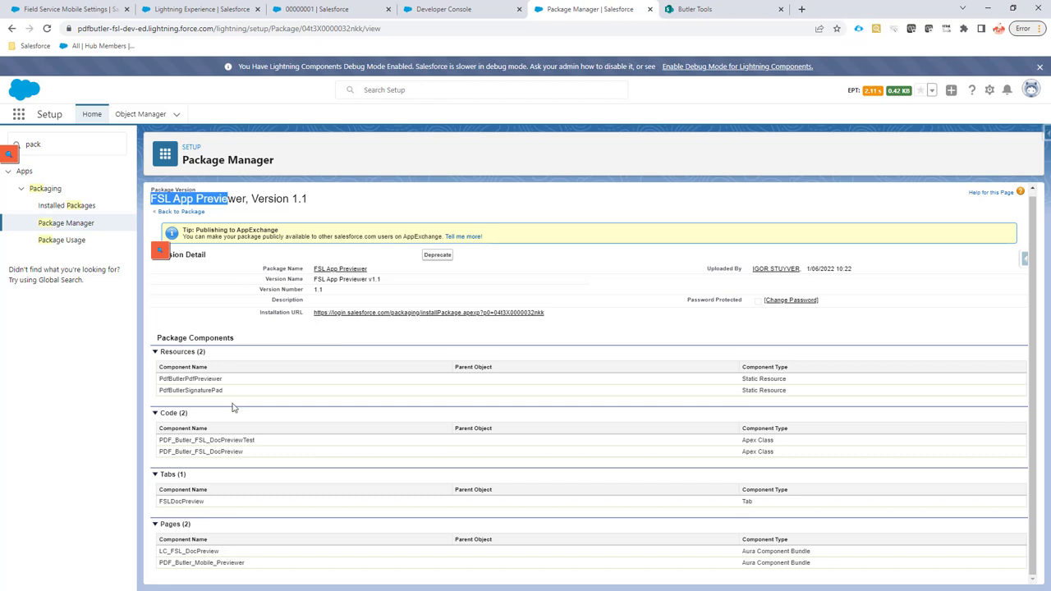
left_click(170, 504)
double_click(170, 504)
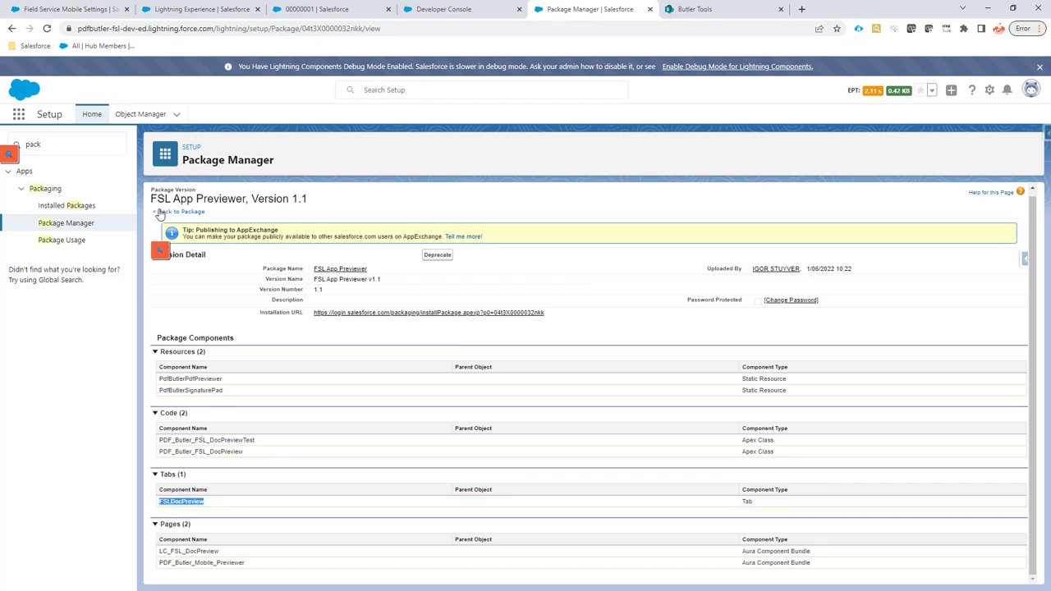
left_click(80, 12)
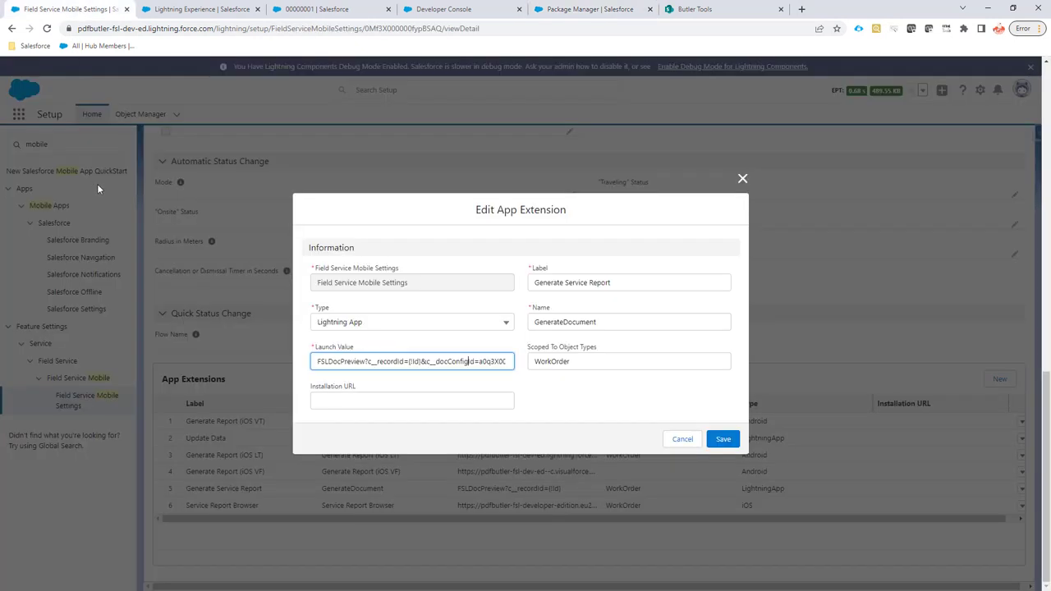
double_click(481, 210)
left_click_drag(481, 210, 563, 211)
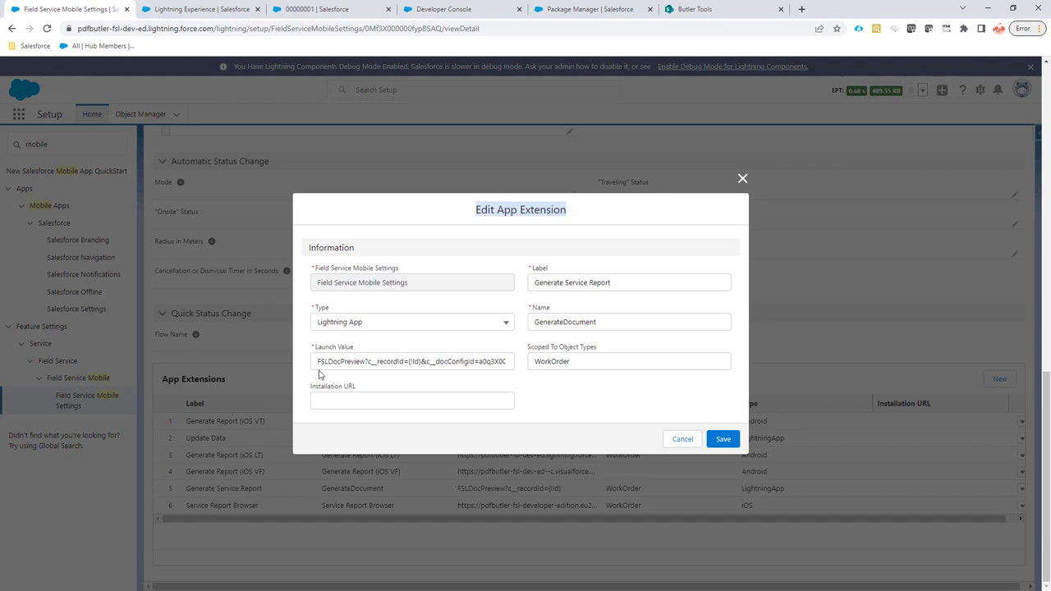
left_click(584, 361)
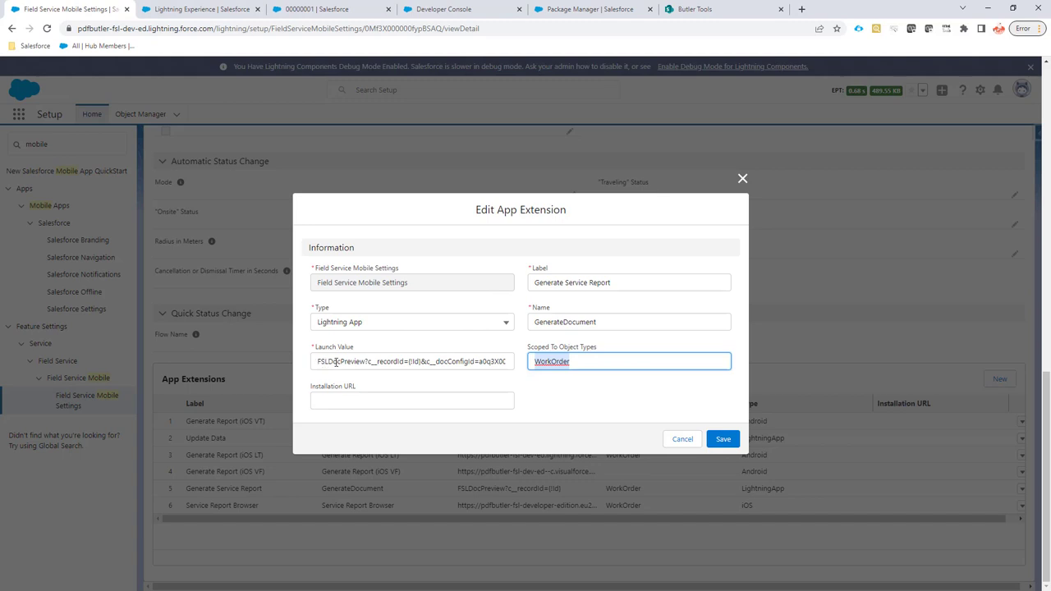
double_click(335, 362)
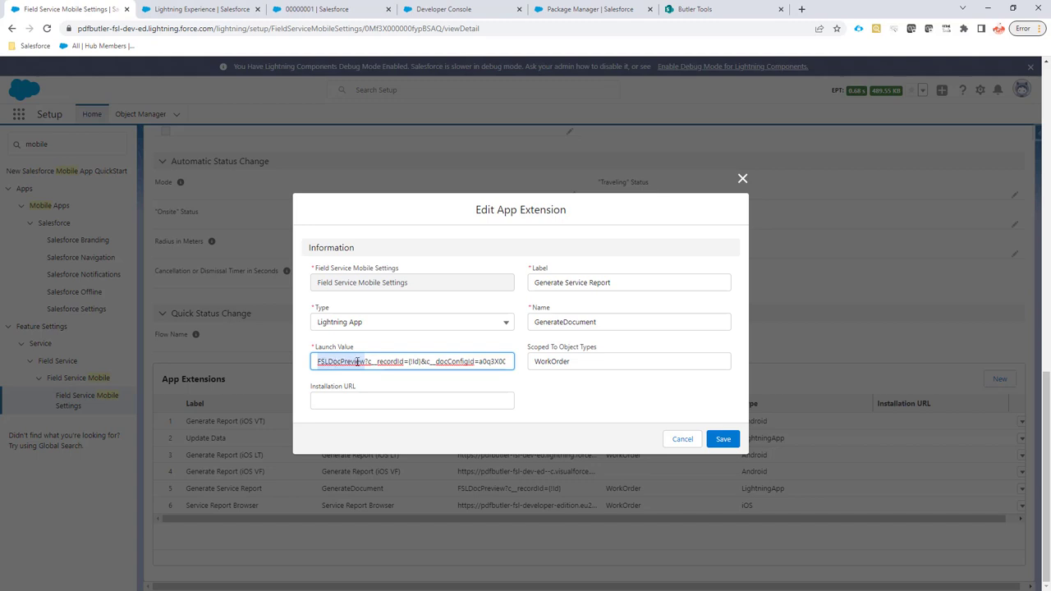
left_click(368, 362)
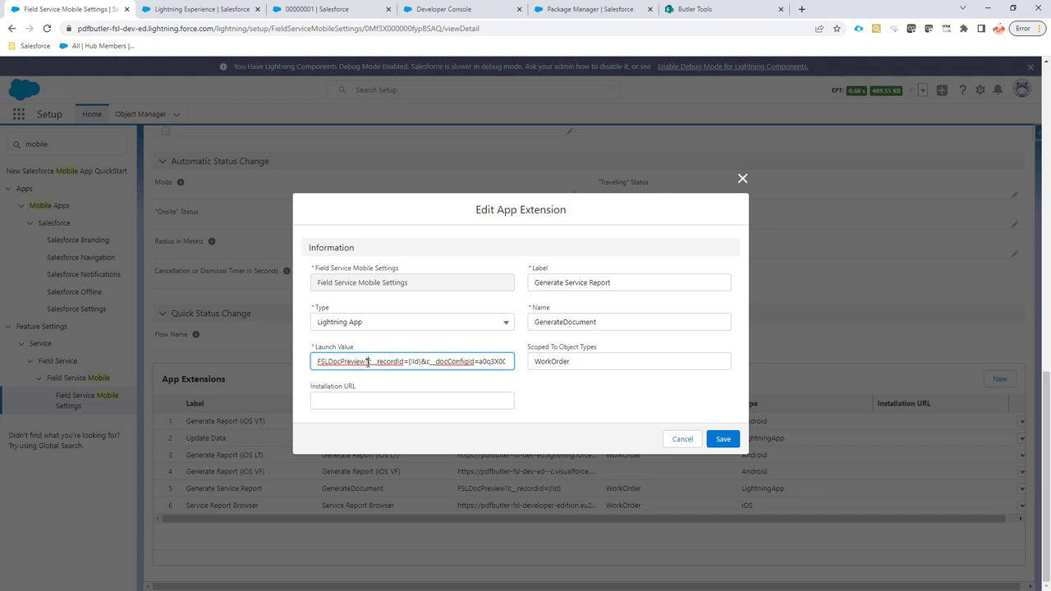
mouse_move(368, 362)
left_mouse_down()
mouse_move(405, 363)
mouse_move(369, 367)
left_mouse_up()
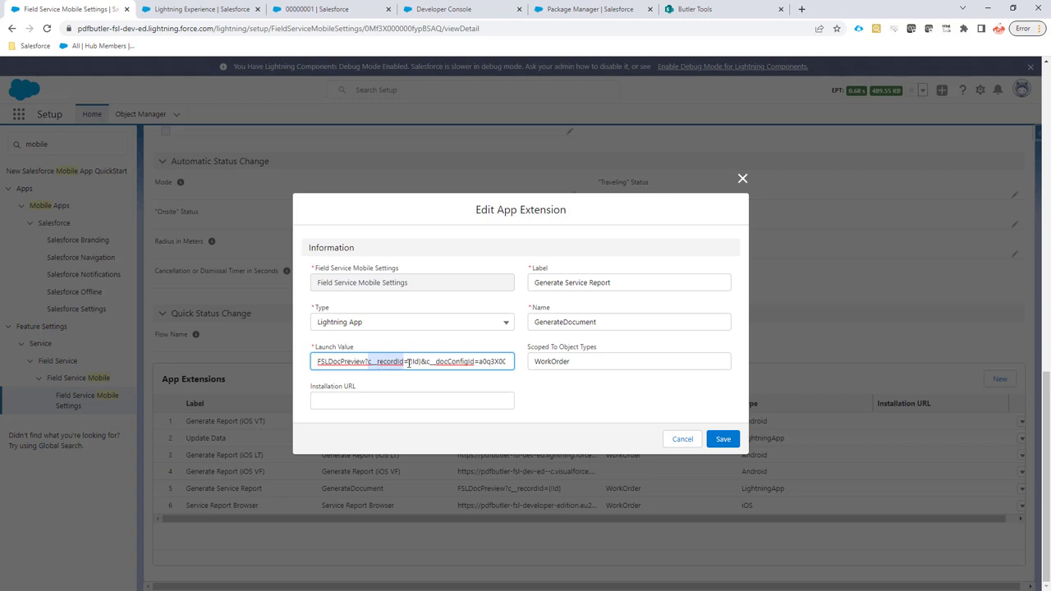
left_click_drag(408, 363, 419, 362)
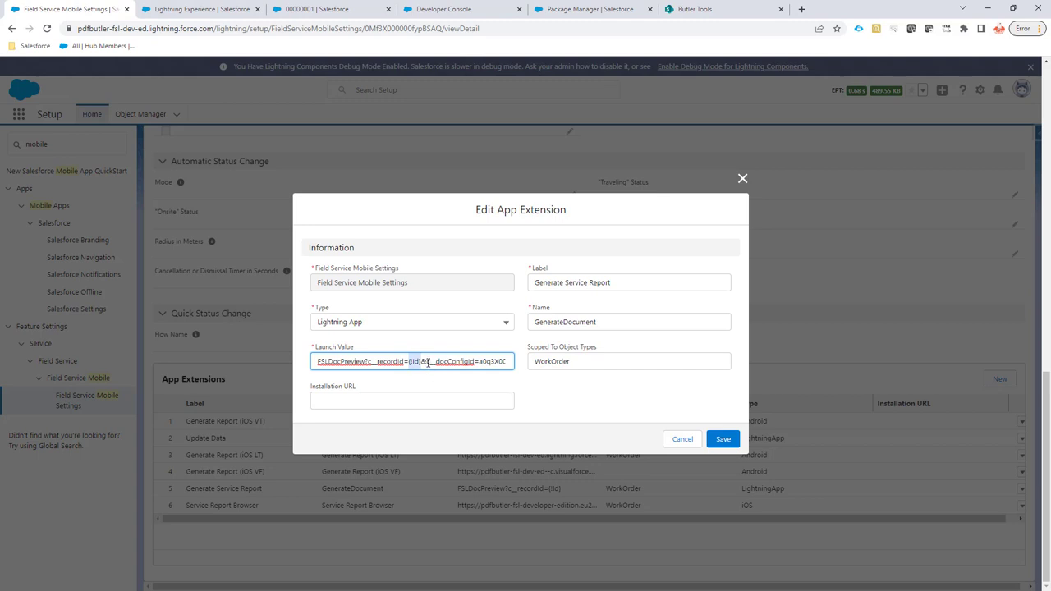
left_click(428, 362)
left_click_drag(428, 362, 477, 362)
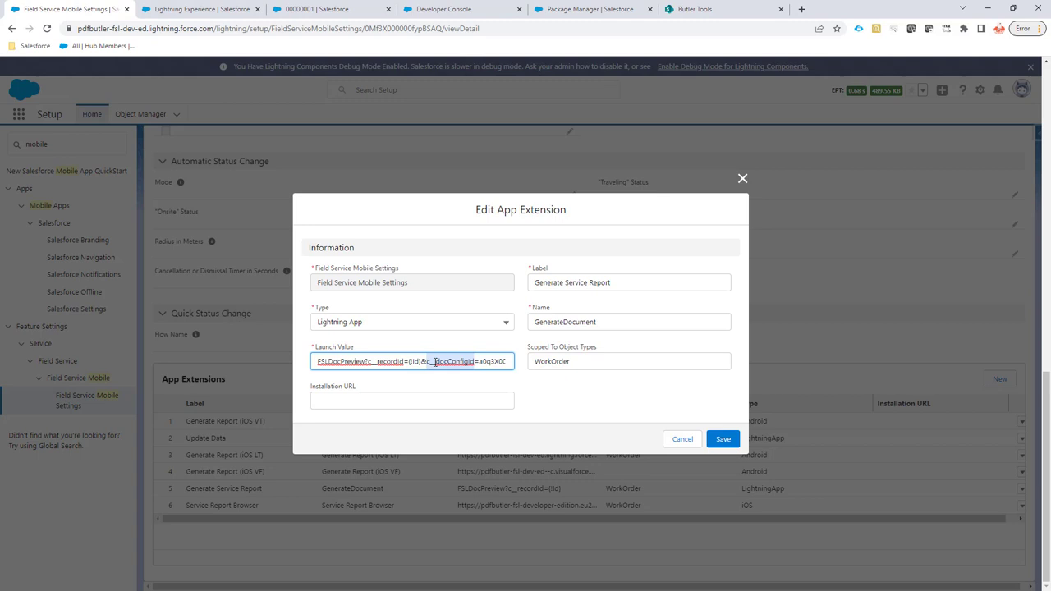
left_click_drag(428, 363, 516, 367)
key("ctrl+c")
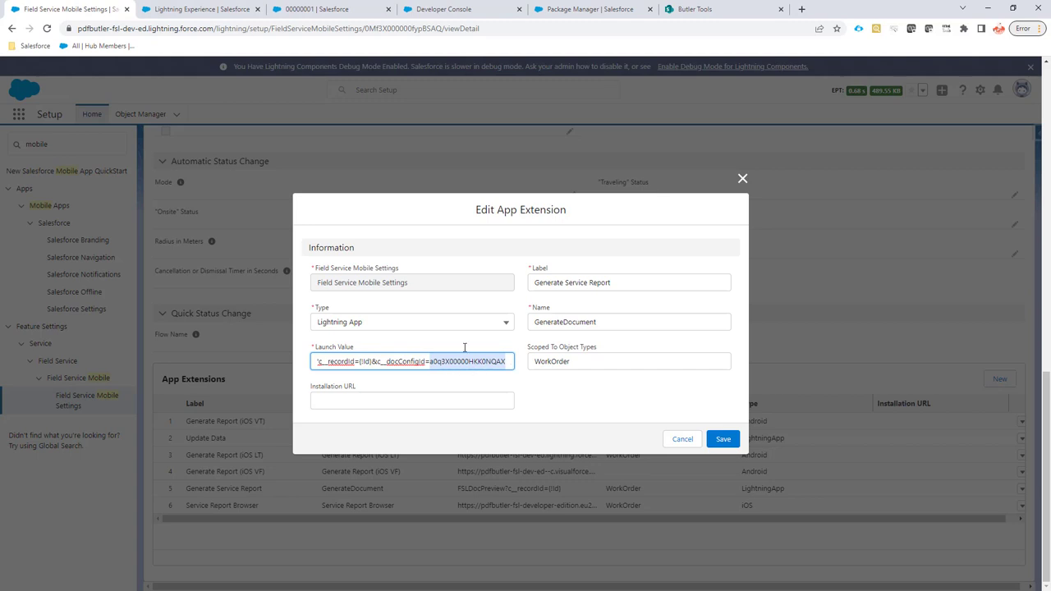
- Open the Doc Configs list in a new tab from the PDF Butler Document Previewer
left_click(208, 10)
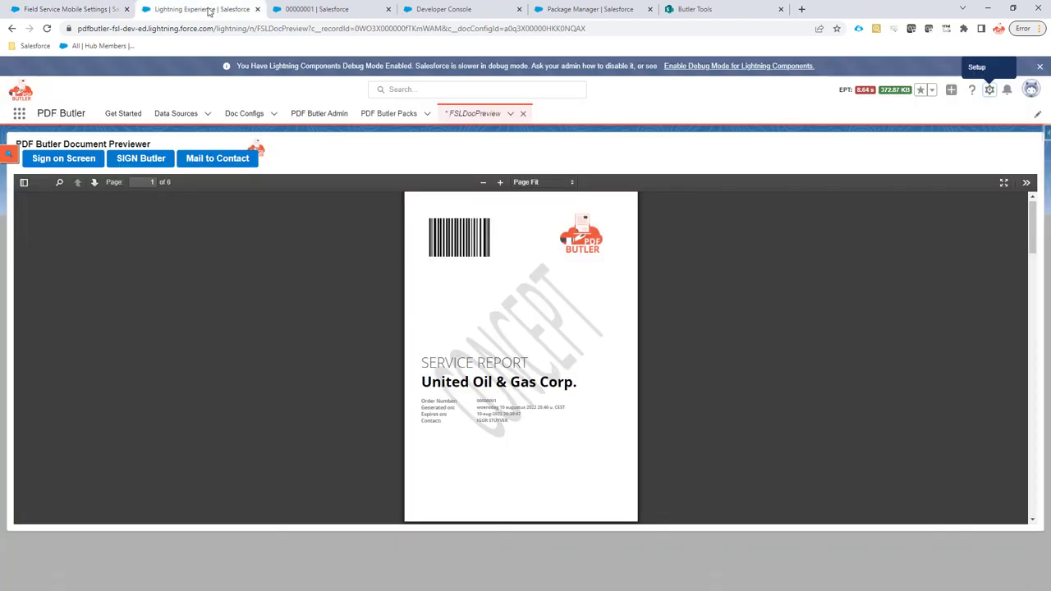
right_click(240, 119)
left_click(271, 129)
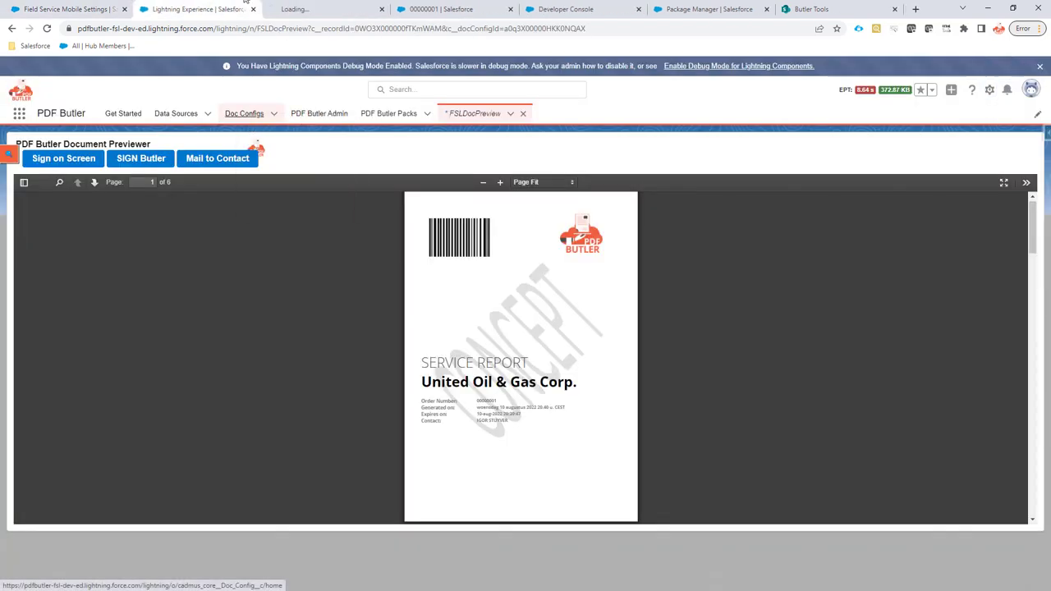
- Copy the docConfigId from the launch value and open that doc config record by ID
key("ctrl+1")
left_click(488, 362)
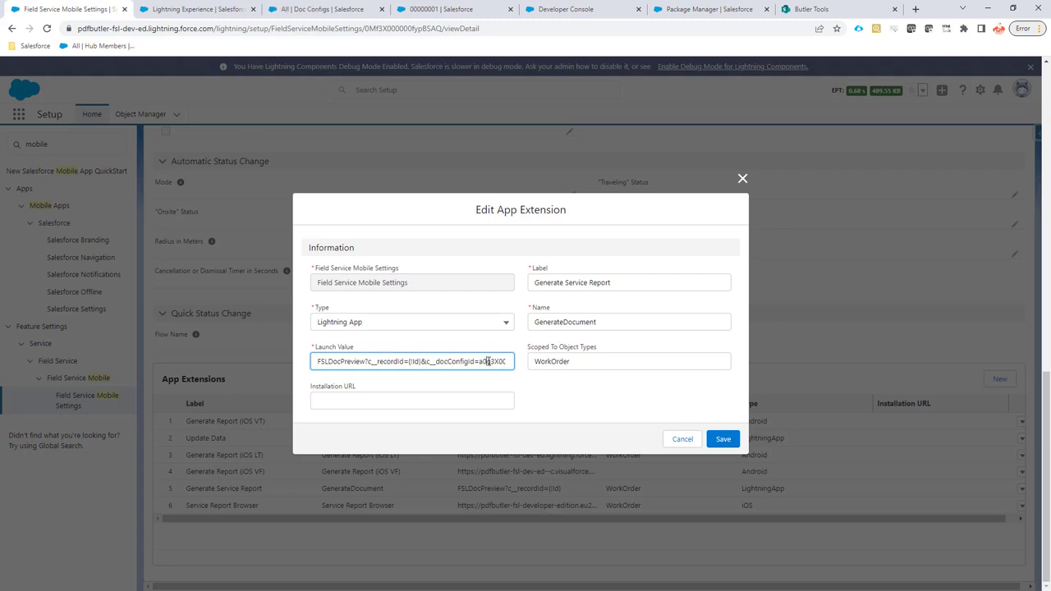
double_click(489, 361)
left_click(305, 9)
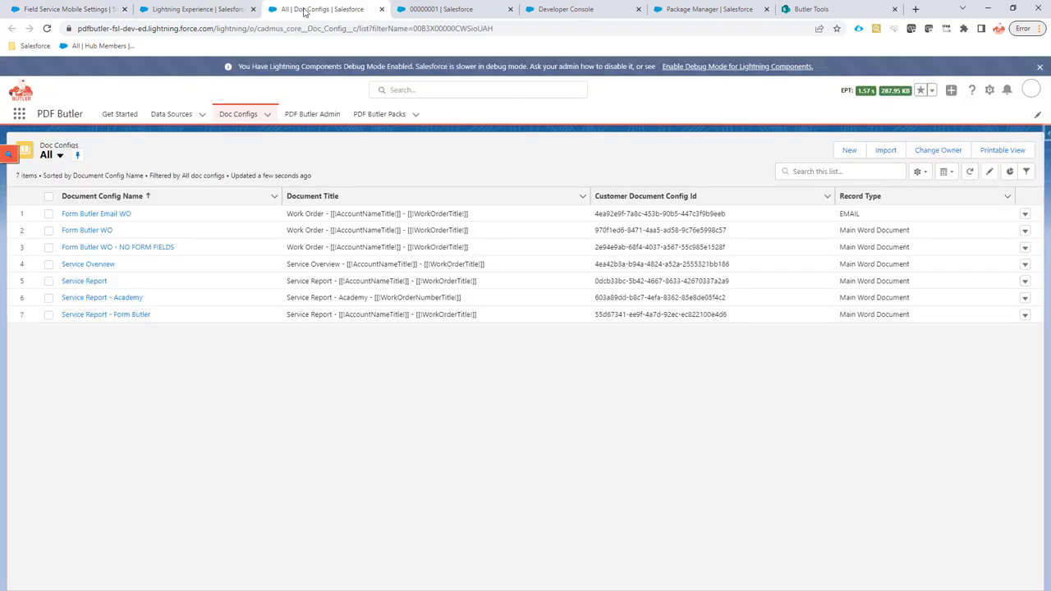
left_click_drag(494, 28, 216, 35)
key("ctrl+v")
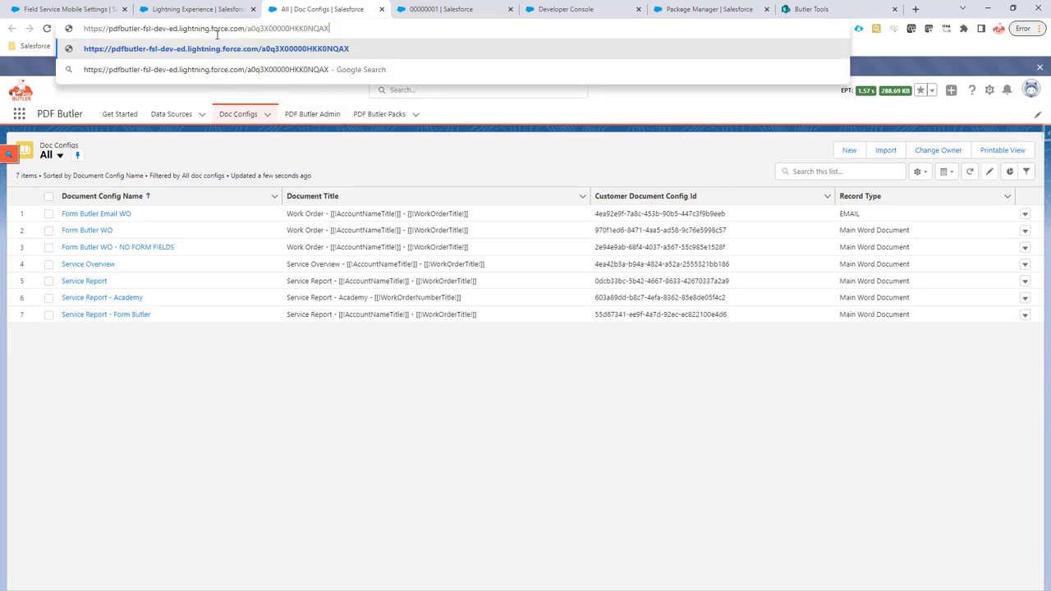
key("Return")
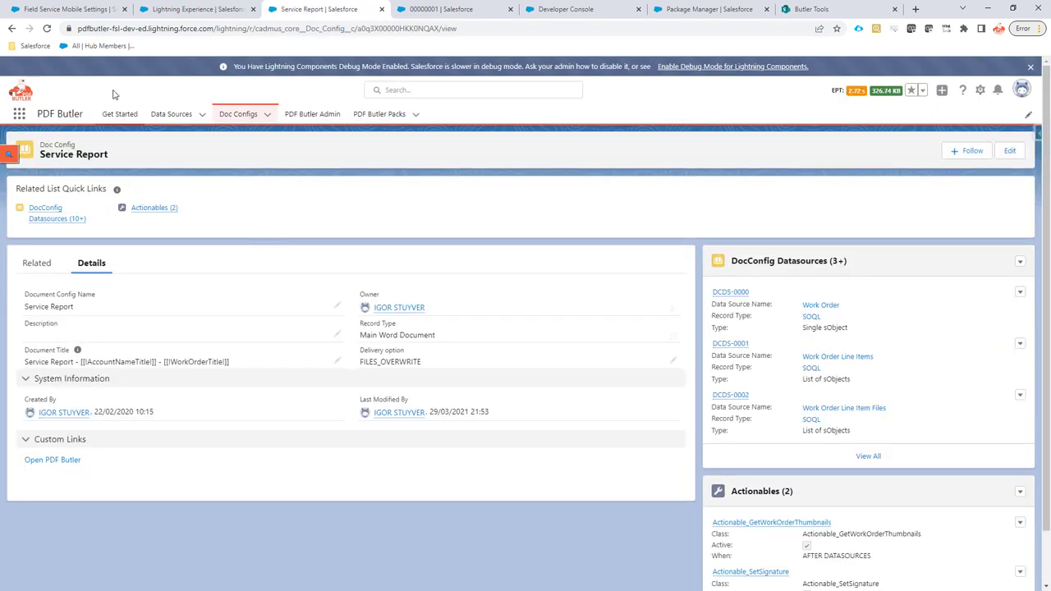
left_click(70, 8)
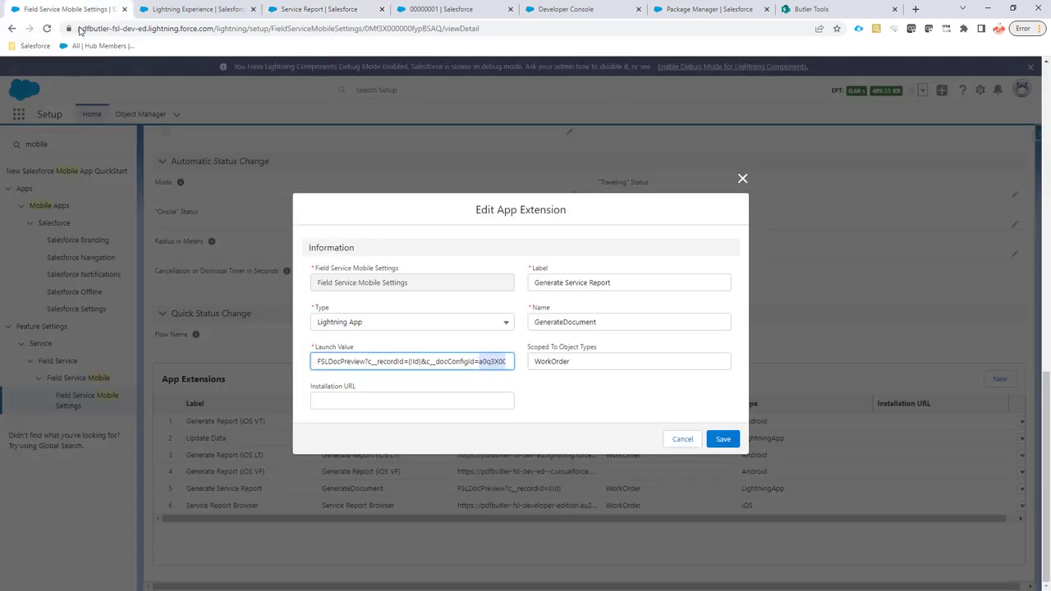
- Highlight the recordId launch-value parameter and the Generate Service Report label, then view the previewer
left_click(396, 363)
left_click_drag(386, 363, 510, 364)
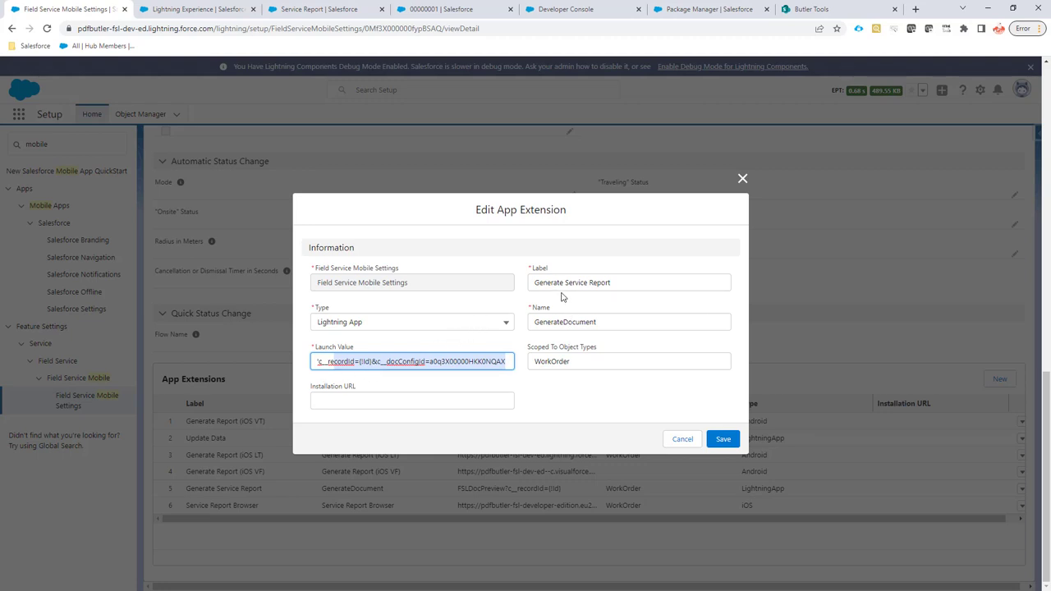
left_click_drag(562, 283, 617, 281)
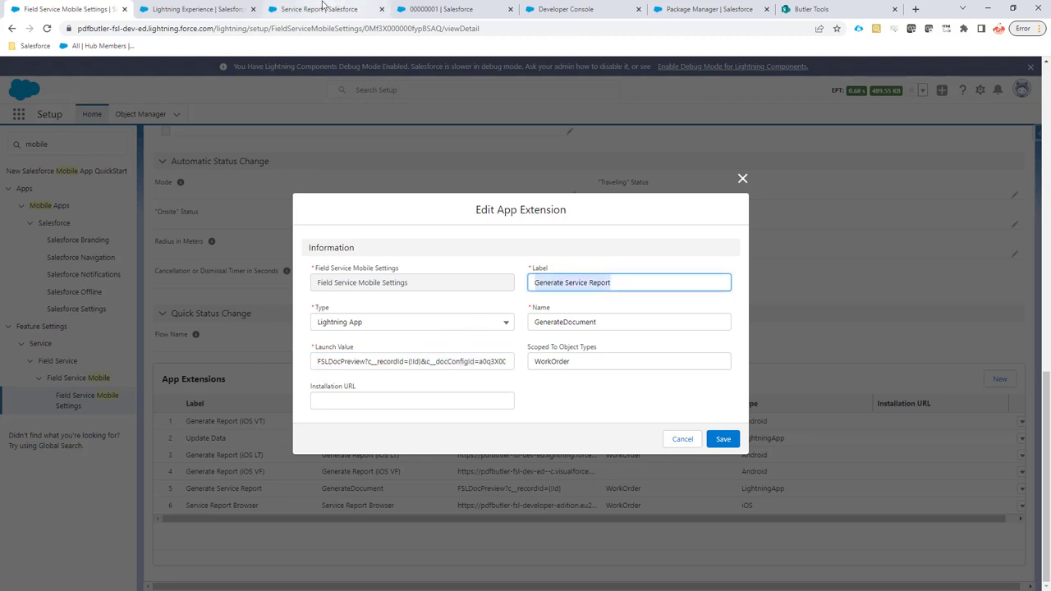
left_click(222, 12)
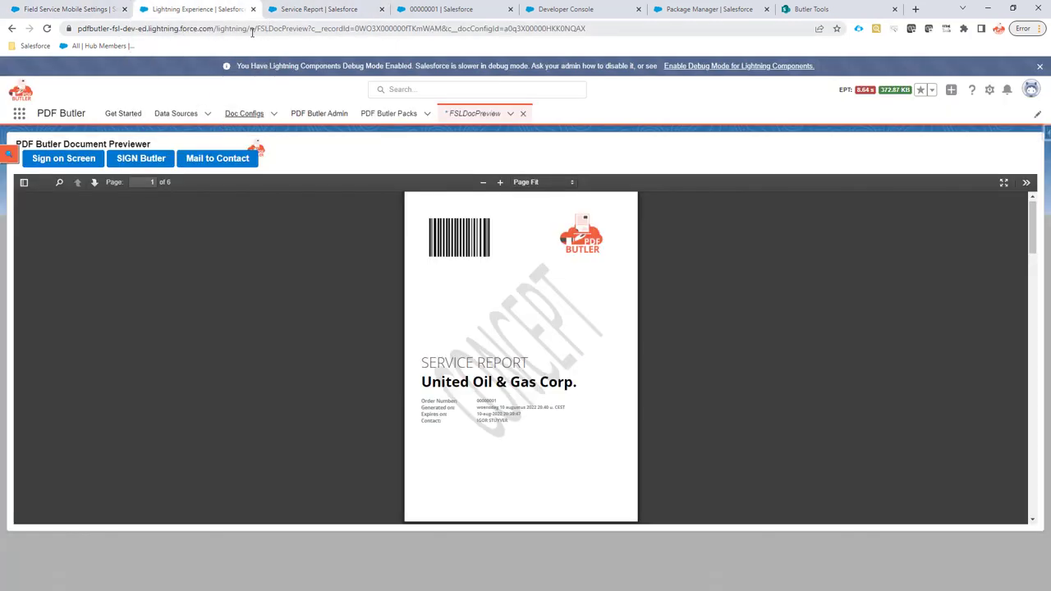
- Reload the FSLDocPreview page to regenerate the Service Report and scroll down through its pages
left_click_drag(257, 30, 310, 31)
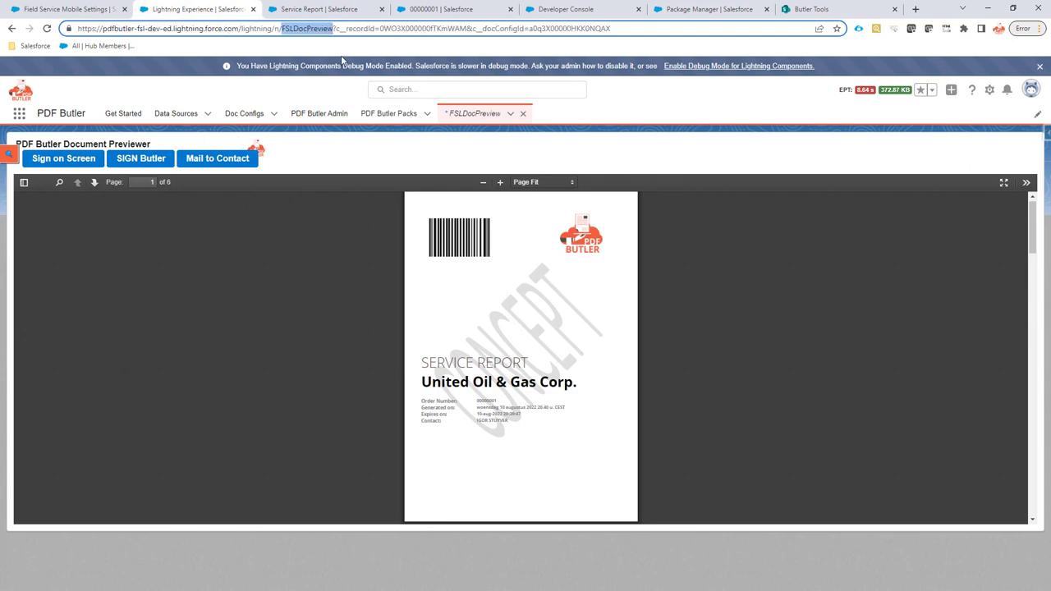
left_click(644, 31)
left_click_drag(623, 30, 323, 28)
key("Return")
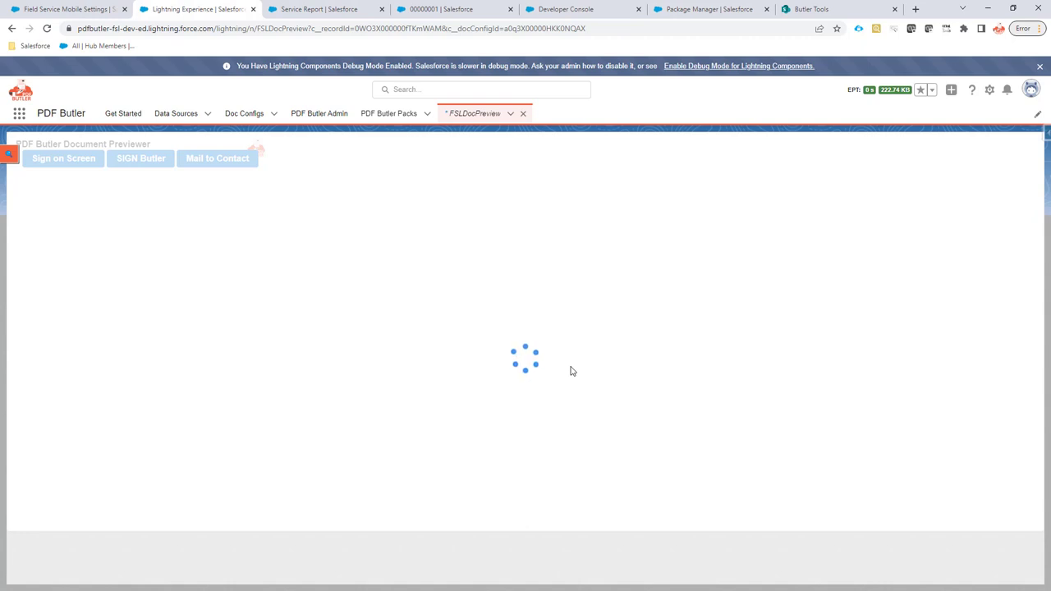
scroll(588, 381, "down", 10)
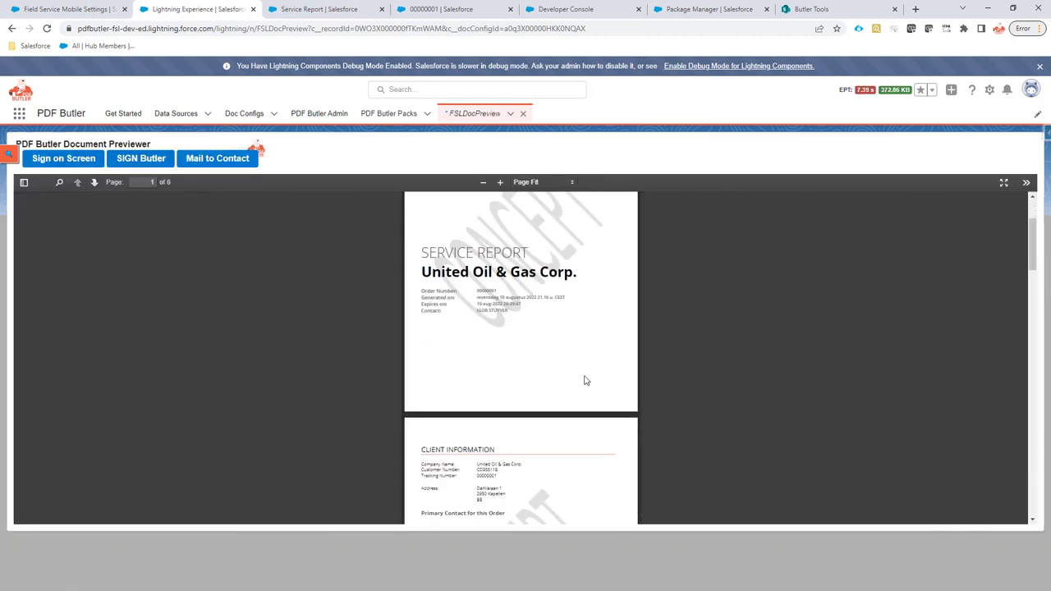
scroll(585, 381, "down", 5)
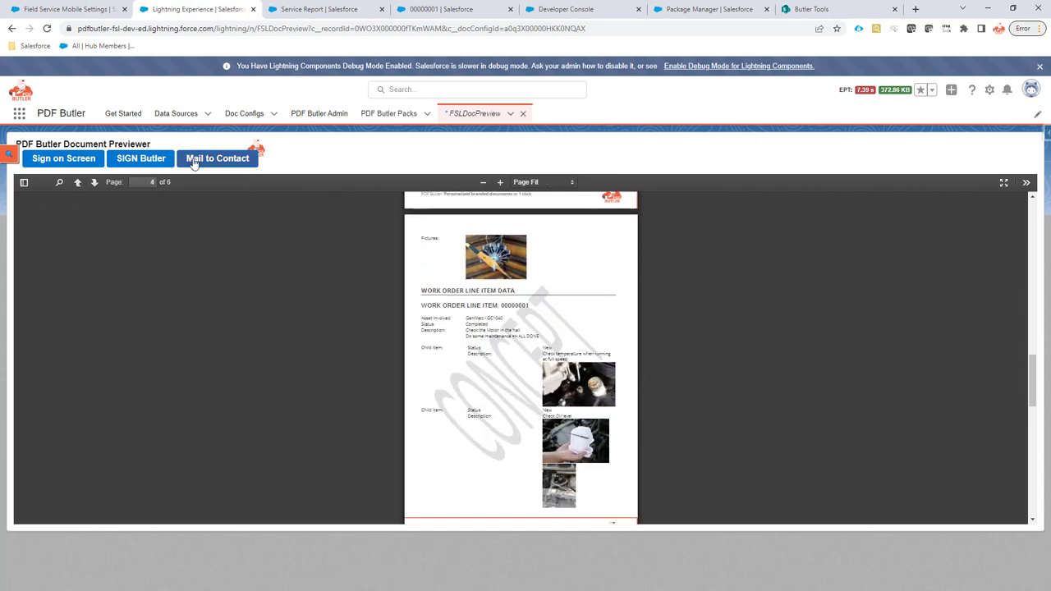
left_click(49, 10)
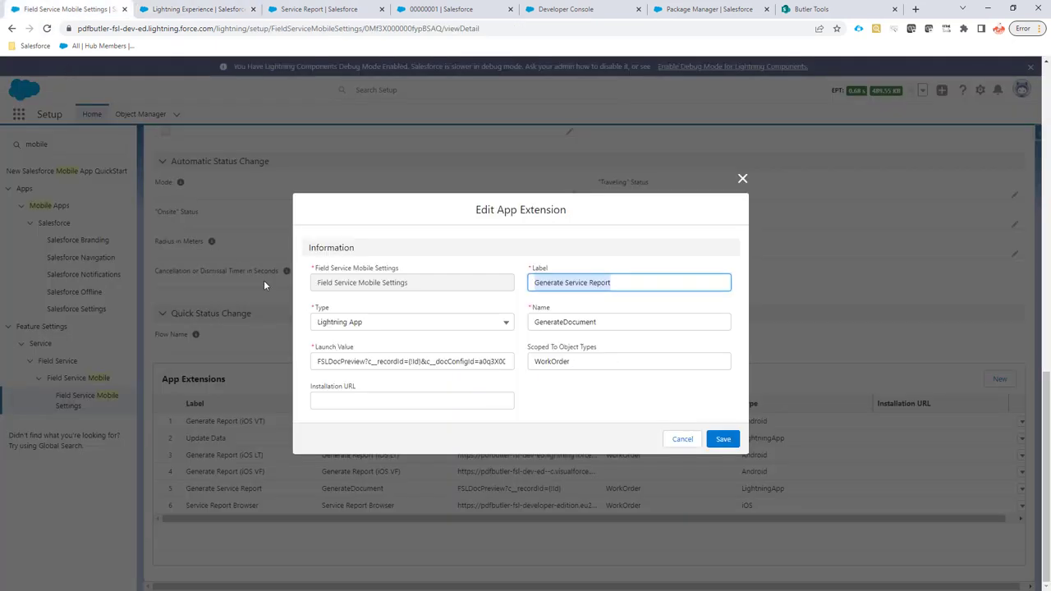
left_click(497, 211)
left_click_drag(497, 211, 552, 211)
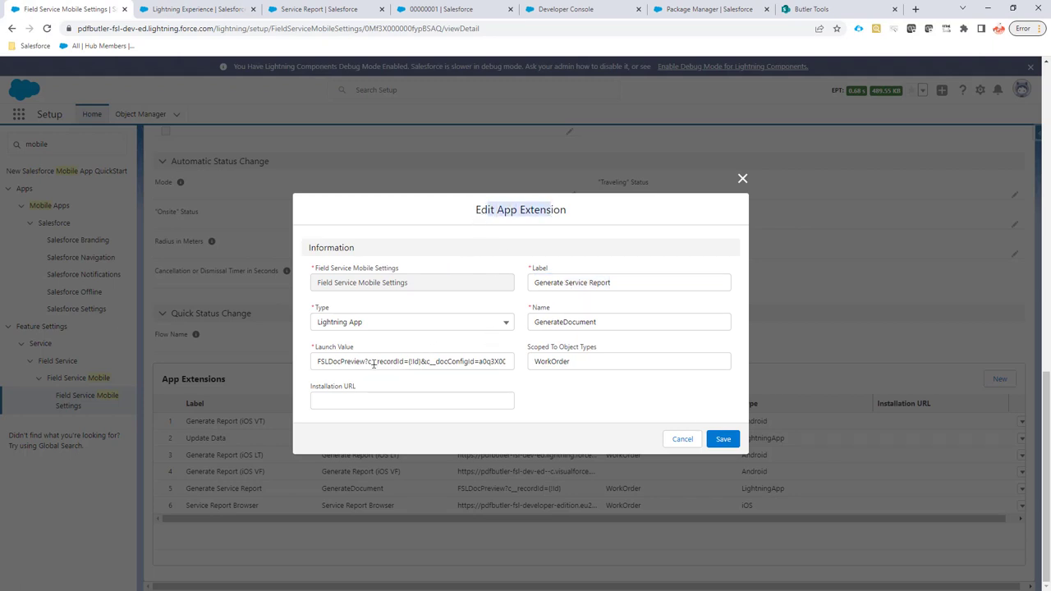
left_click_drag(367, 362, 515, 362)
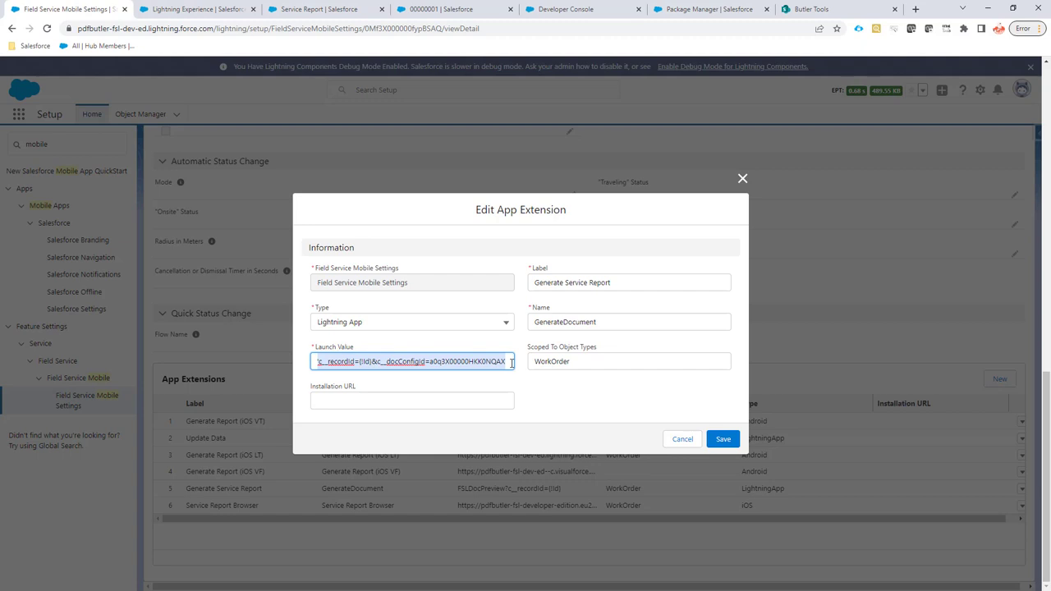
left_click(408, 362)
triple_click(408, 362)
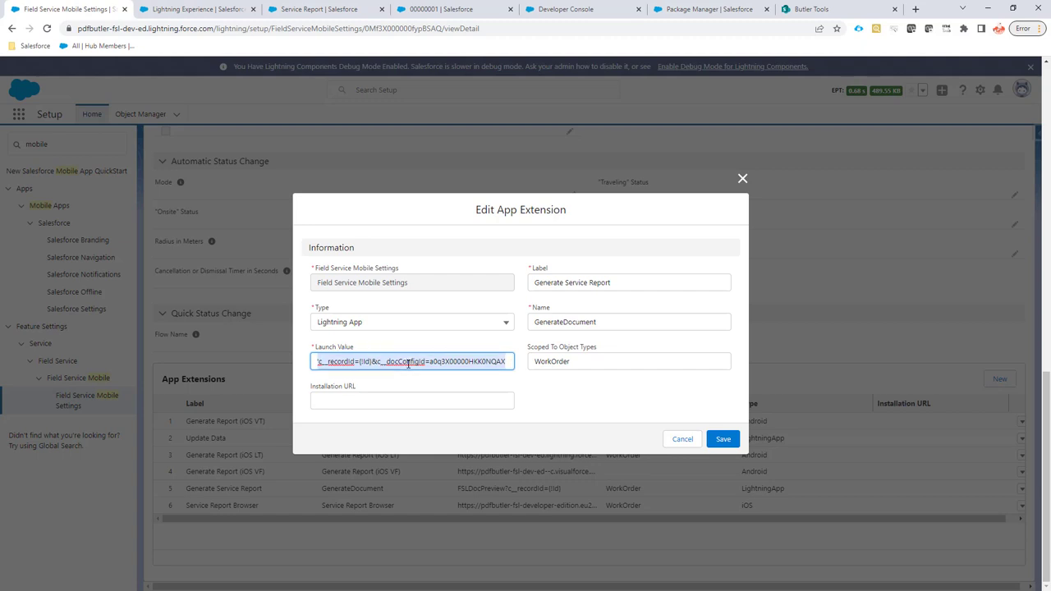